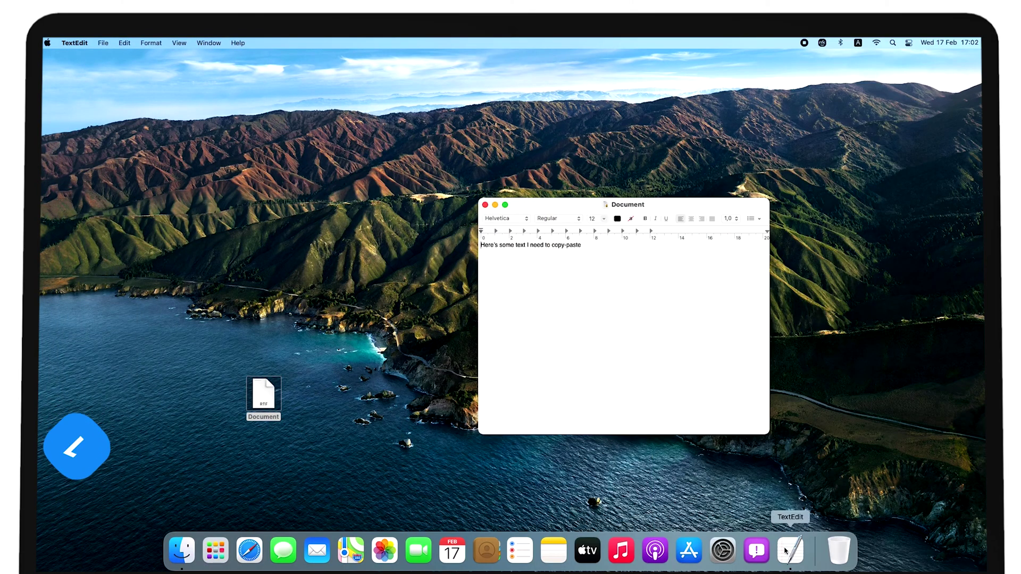
Step: Quit TextEdit from the Dock, then show the Utilities folder in a Finder window
{"action": "right_click", "coordinate": [790, 551]}
{"action": "left_click", "coordinate": [811, 515]}
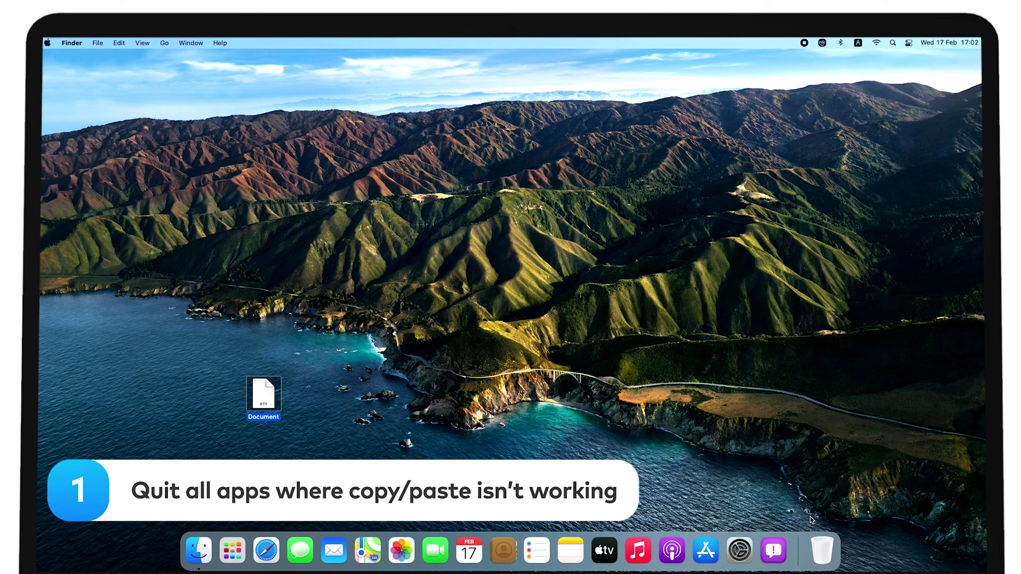
{"action": "left_click", "coordinate": [199, 551]}
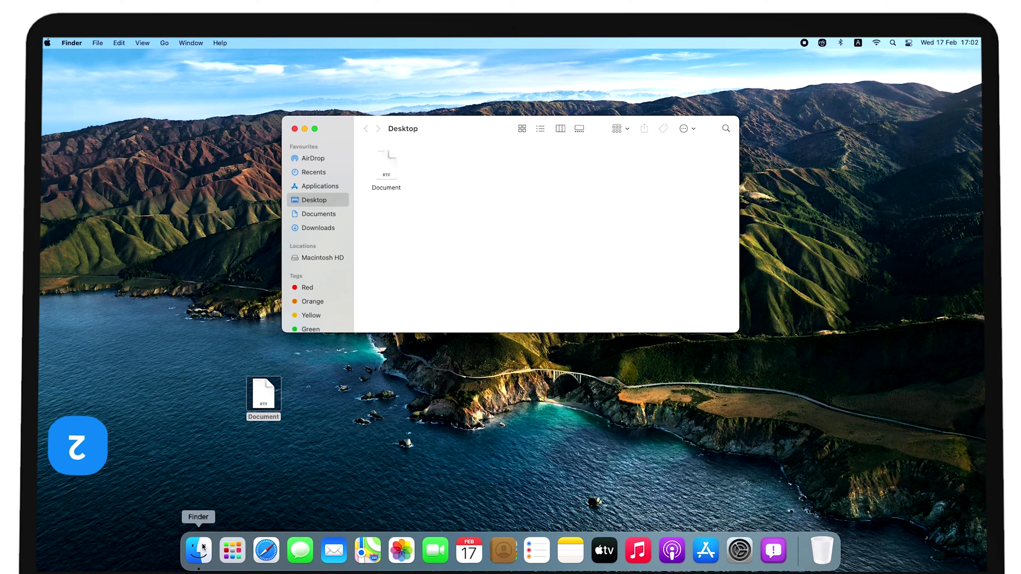
{"action": "left_click", "coordinate": [164, 43]}
{"action": "left_click", "coordinate": [316, 344]}
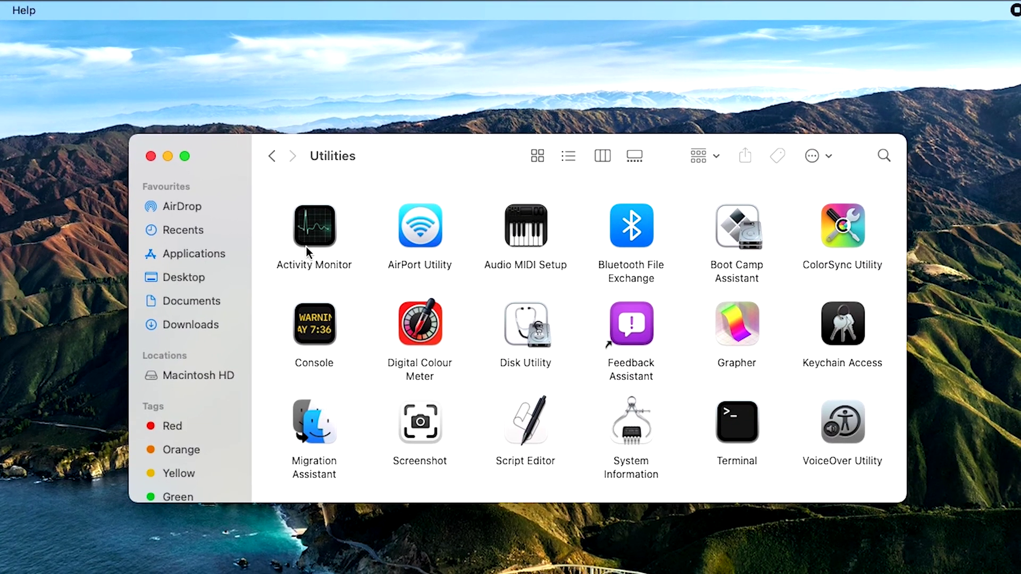
Step: Launch Activity Monitor, search for 'pboard', and select the pboard process
{"action": "left_click", "coordinate": [307, 246]}
{"action": "double_click", "coordinate": [307, 247]}
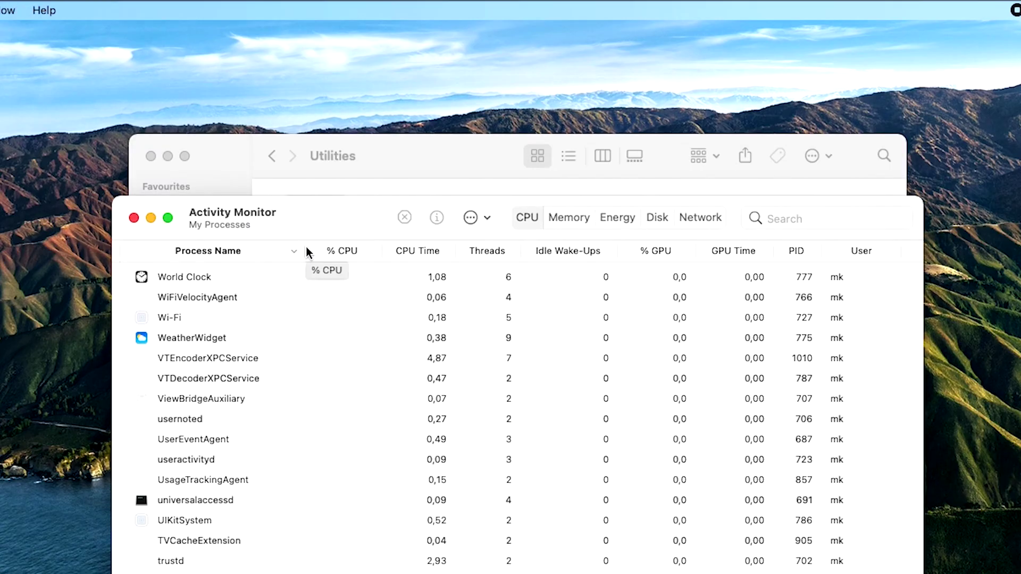
{"action": "left_click", "coordinate": [779, 219]}
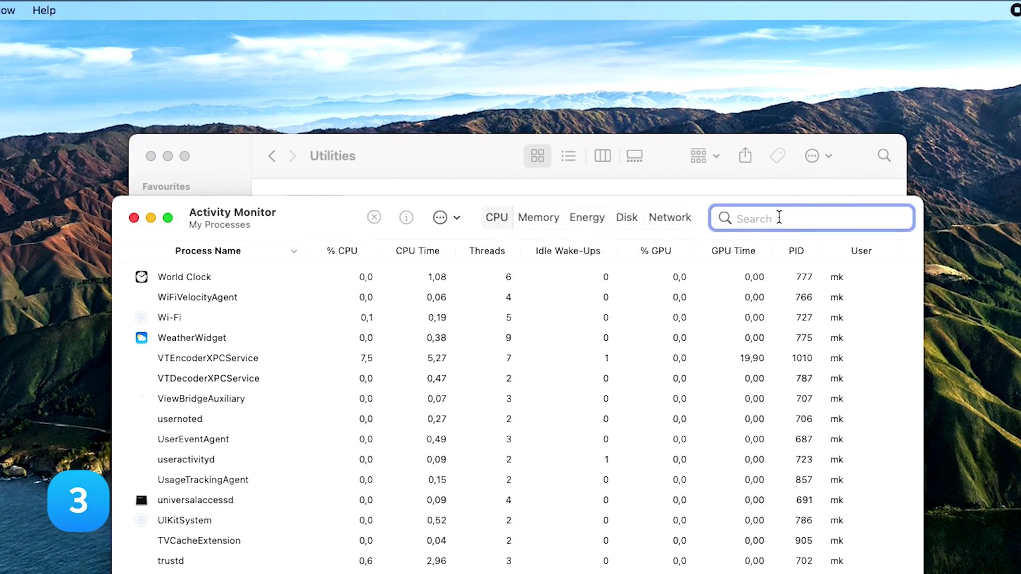
{"action": "type", "text": "pboard"}
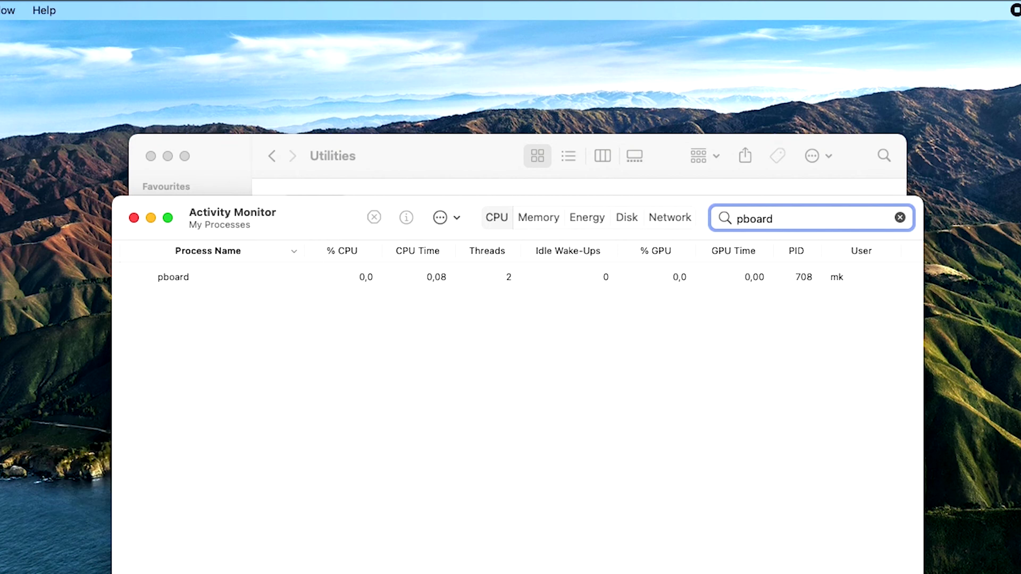
{"action": "left_click", "coordinate": [213, 279]}
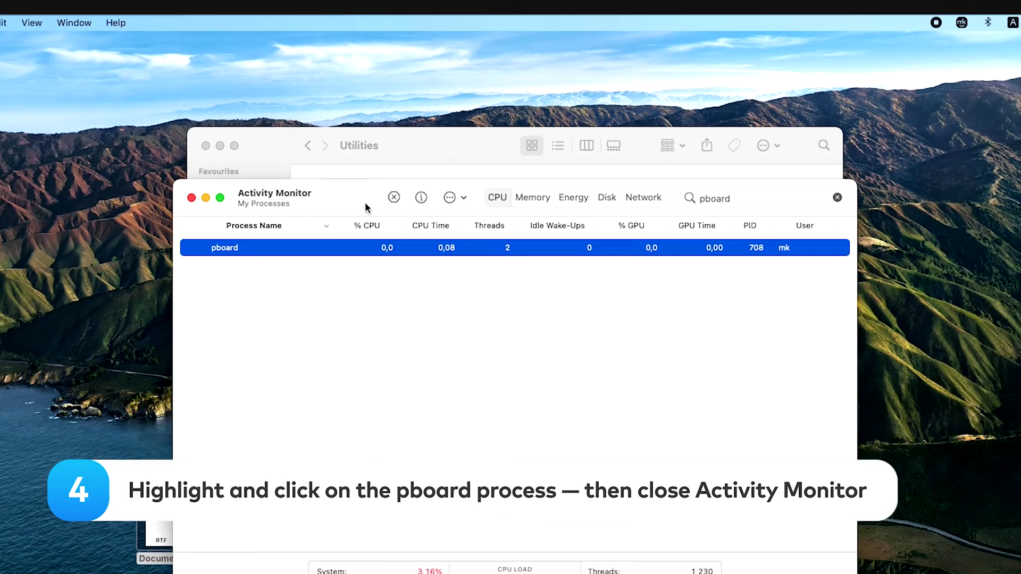
Step: Force Quit the pboard process, then quit Activity Monitor from the Dock
{"action": "left_click", "coordinate": [424, 167]}
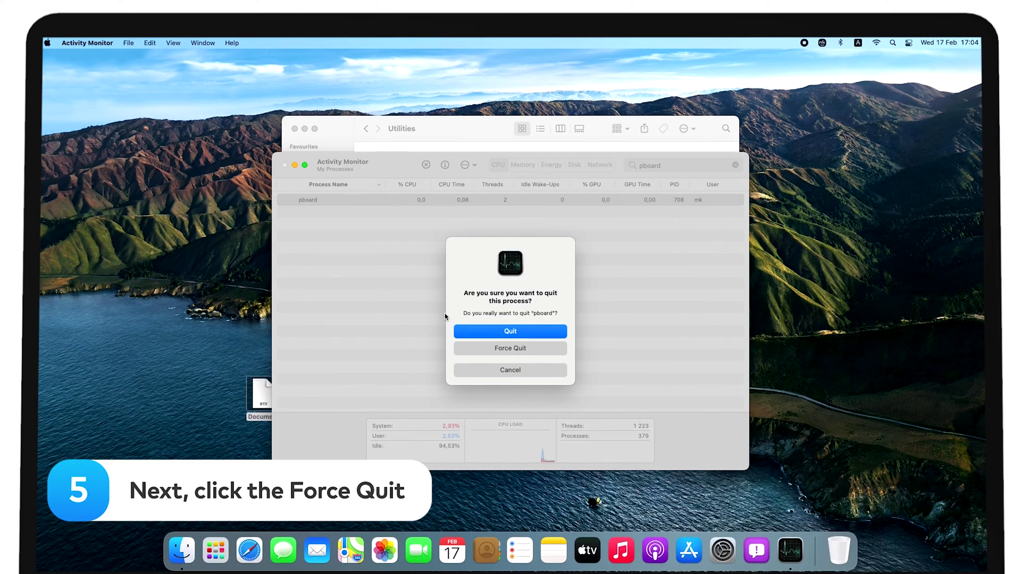
{"action": "left_click", "coordinate": [471, 346]}
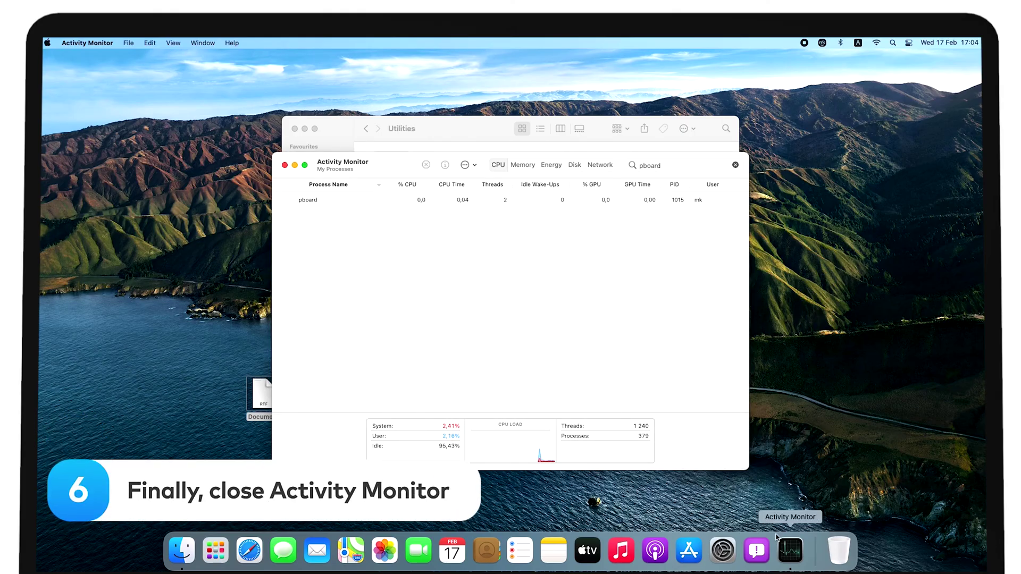
{"action": "right_click", "coordinate": [783, 549]}
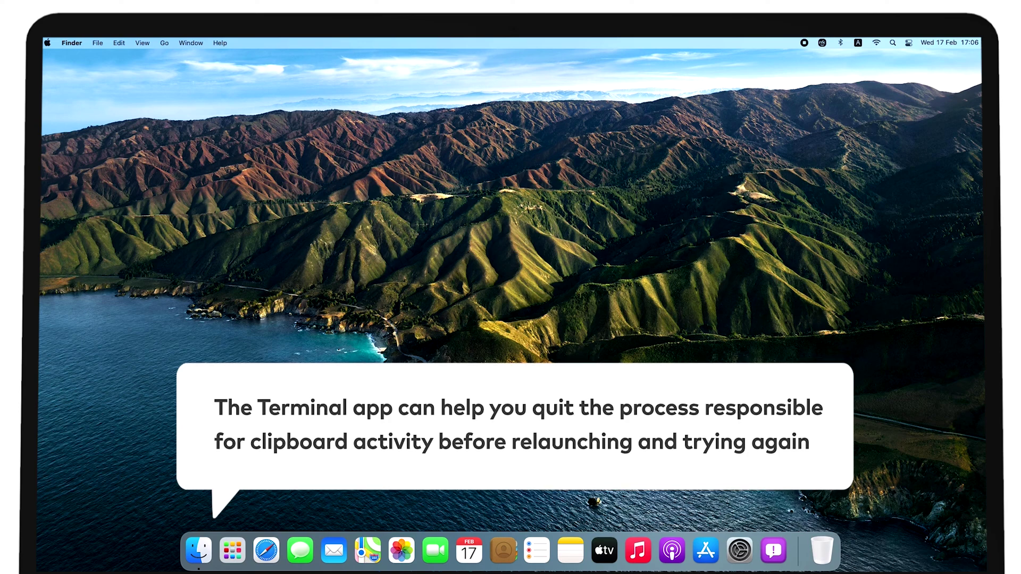
Step: Bring up Finder and go to the Utilities folder, where Terminal is listed
{"action": "left_click", "coordinate": [199, 549]}
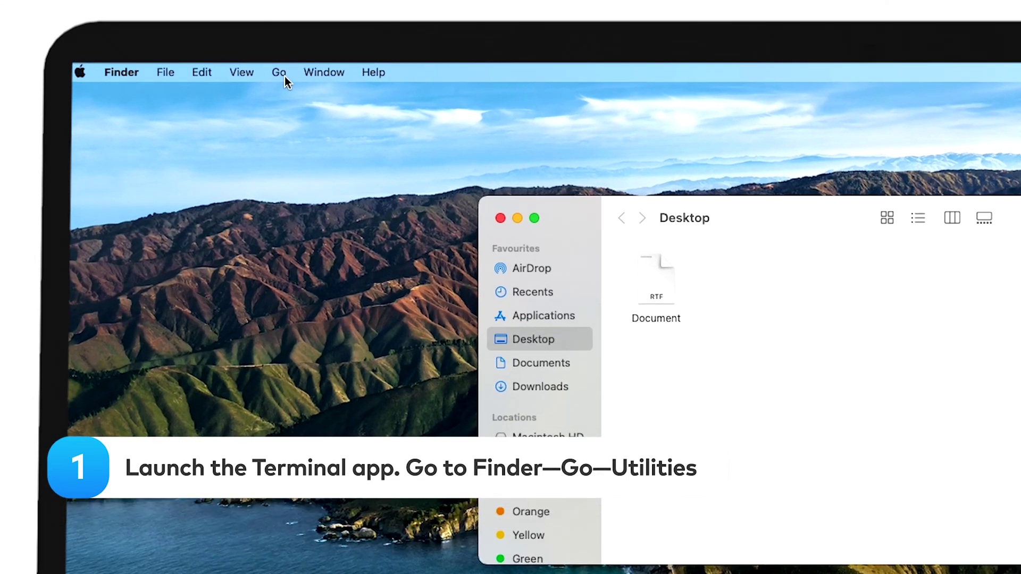
{"action": "left_click", "coordinate": [283, 74]}
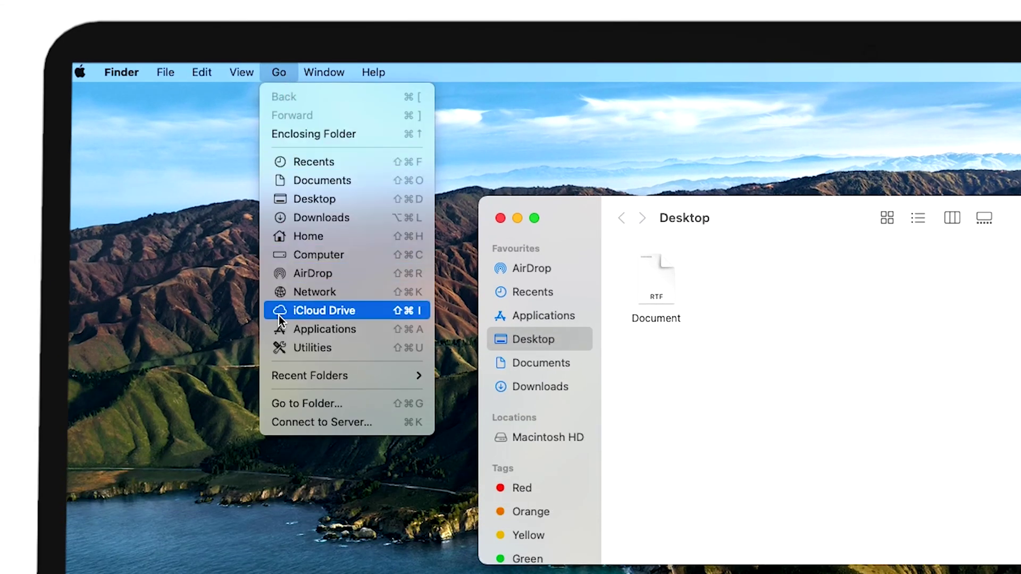
{"action": "left_click", "coordinate": [281, 347]}
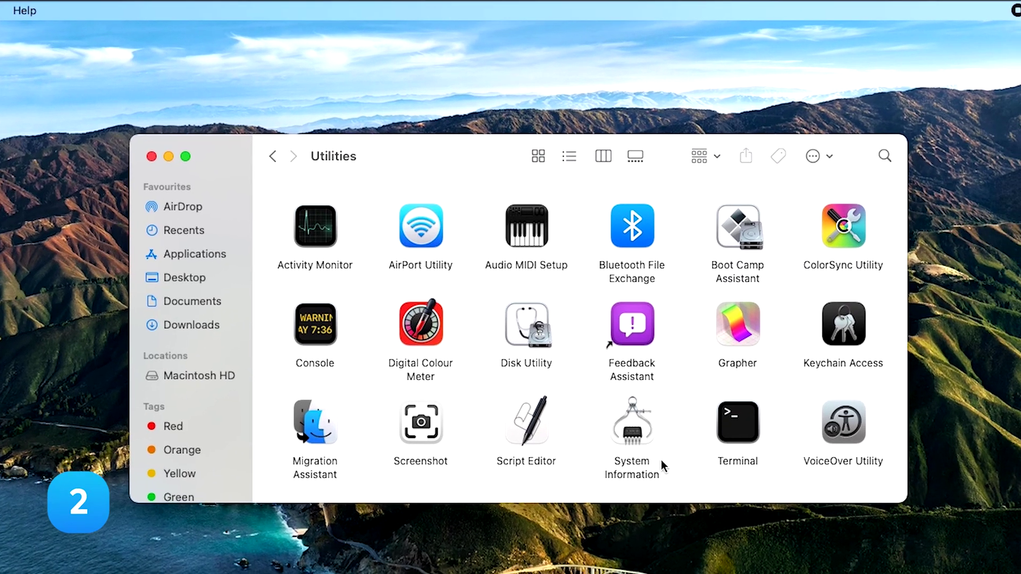
Step: Launch Terminal from Utilities and run 'killall pboard'
{"action": "double_click", "coordinate": [730, 440]}
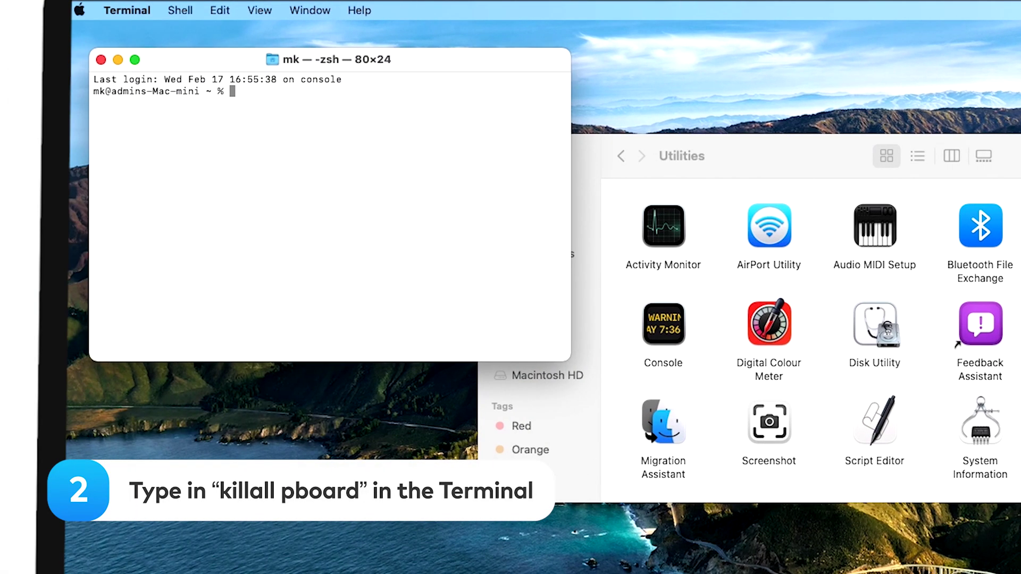
{"action": "type", "text": "killall pboa"}
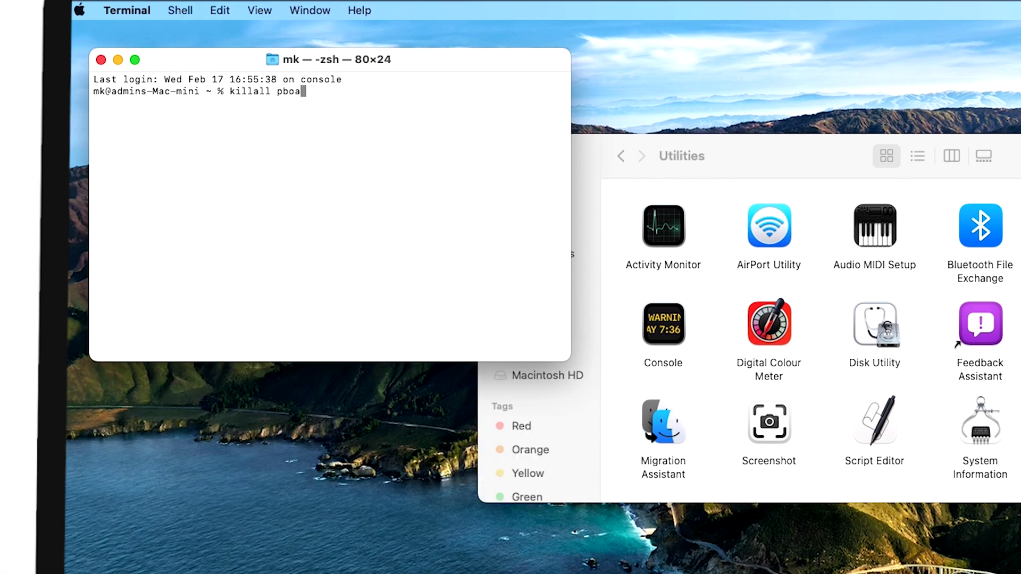
{"action": "type", "text": "rd"}
{"action": "key", "text": "Return"}
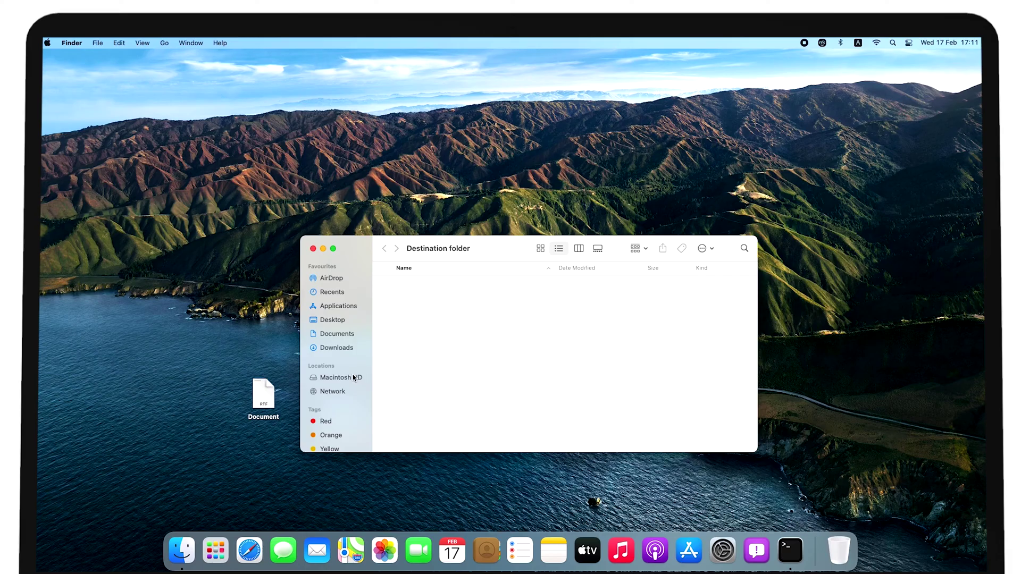
Step: Copy the desktop Document with Cmd+C and paste it into the Destination window with Cmd+V
{"action": "left_click", "coordinate": [272, 397]}
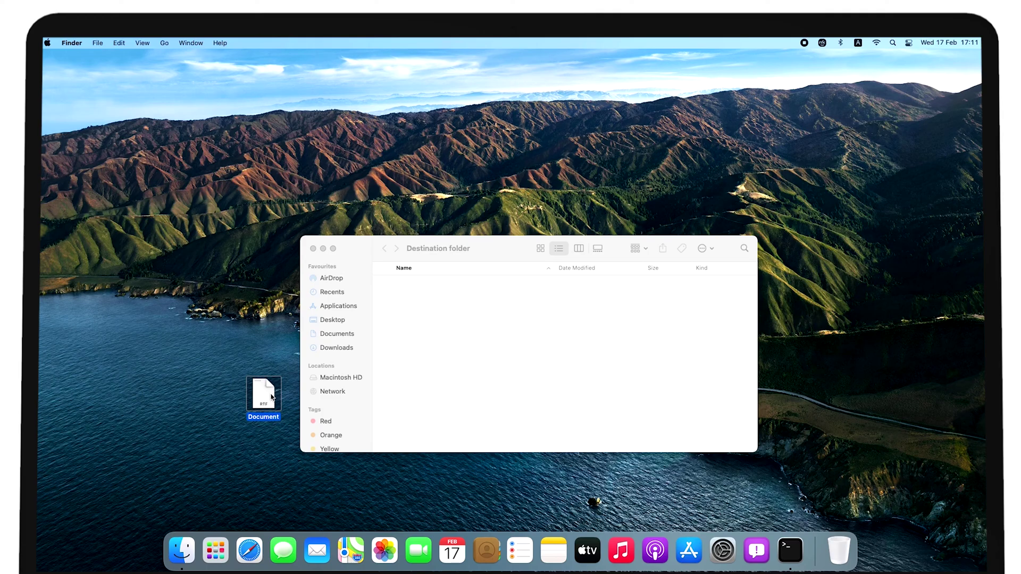
{"action": "key", "text": "super+c"}
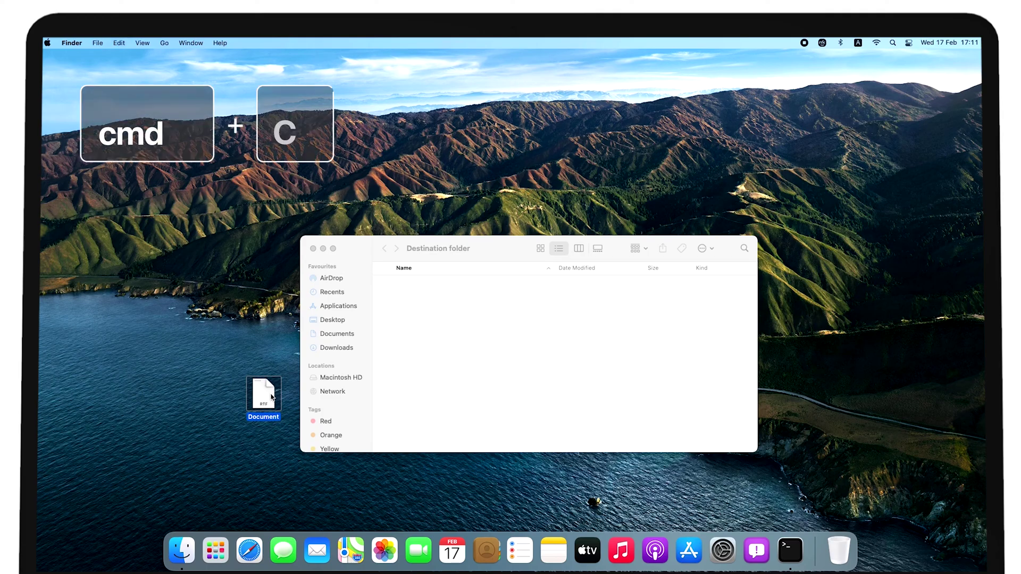
{"action": "left_click", "coordinate": [447, 385]}
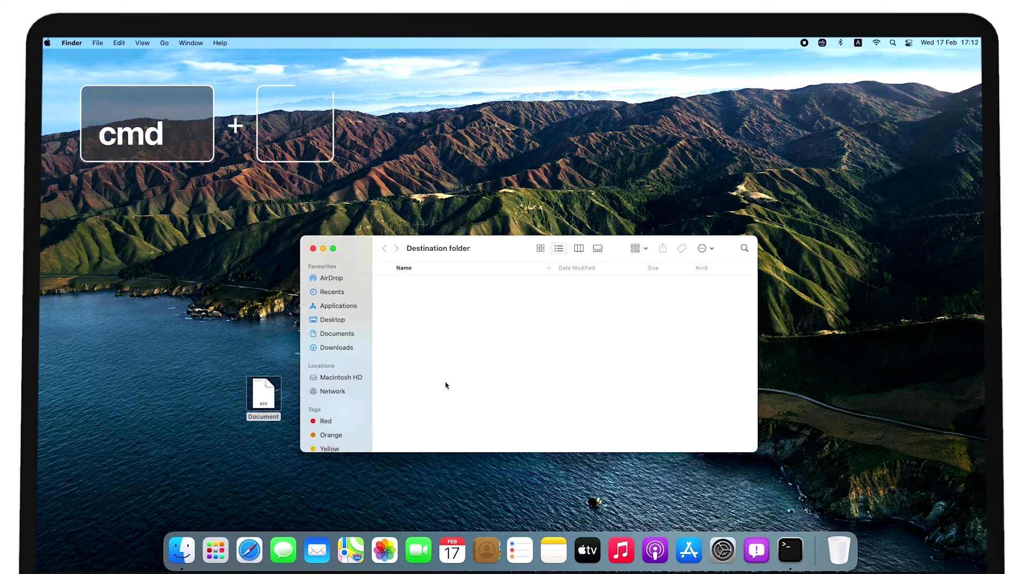
{"action": "key", "text": "super+v"}
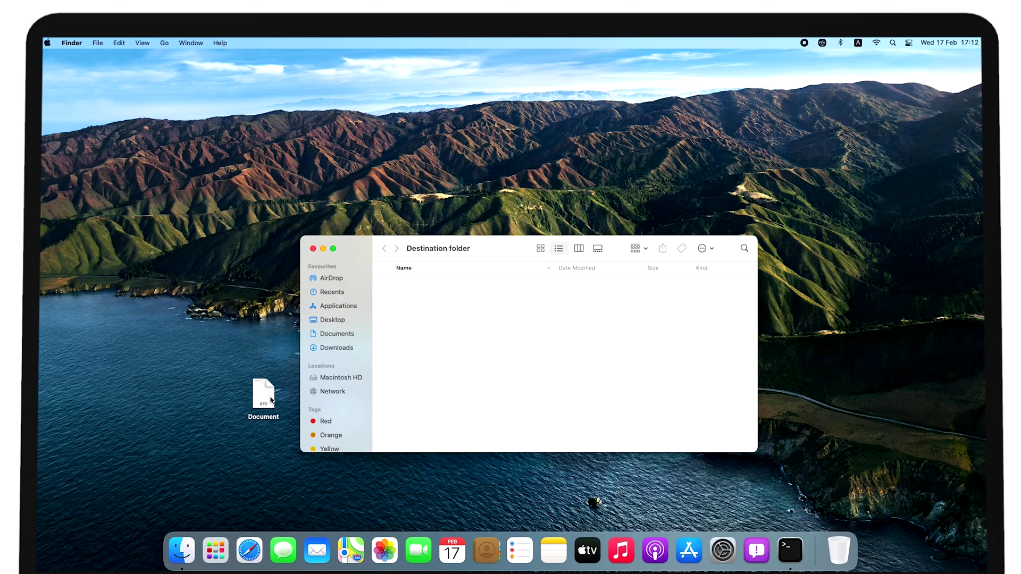
Step: Copy Document from its context menu, then use Paste Item inside the Destination folder
{"action": "right_click", "coordinate": [271, 400]}
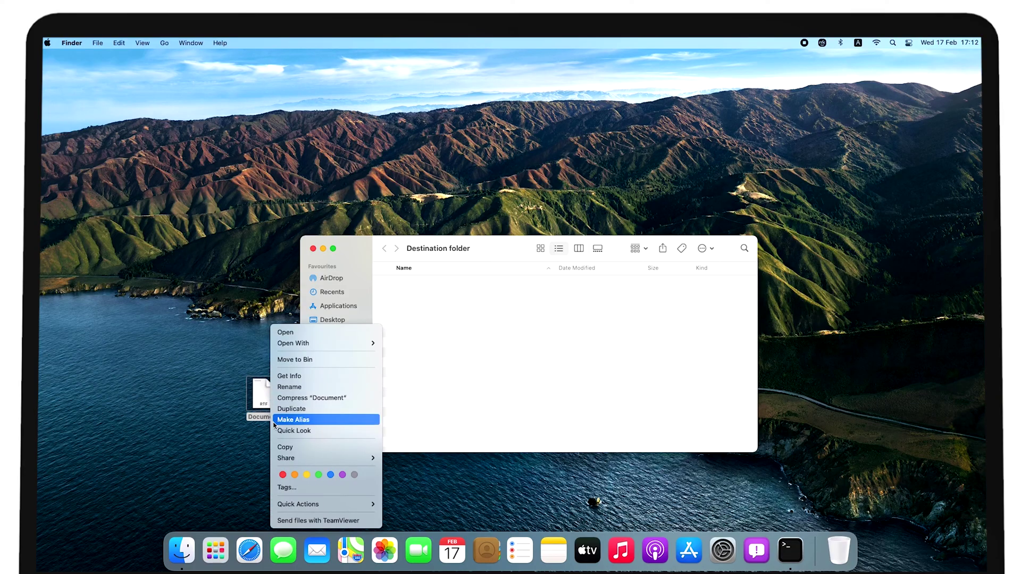
{"action": "left_click", "coordinate": [303, 449]}
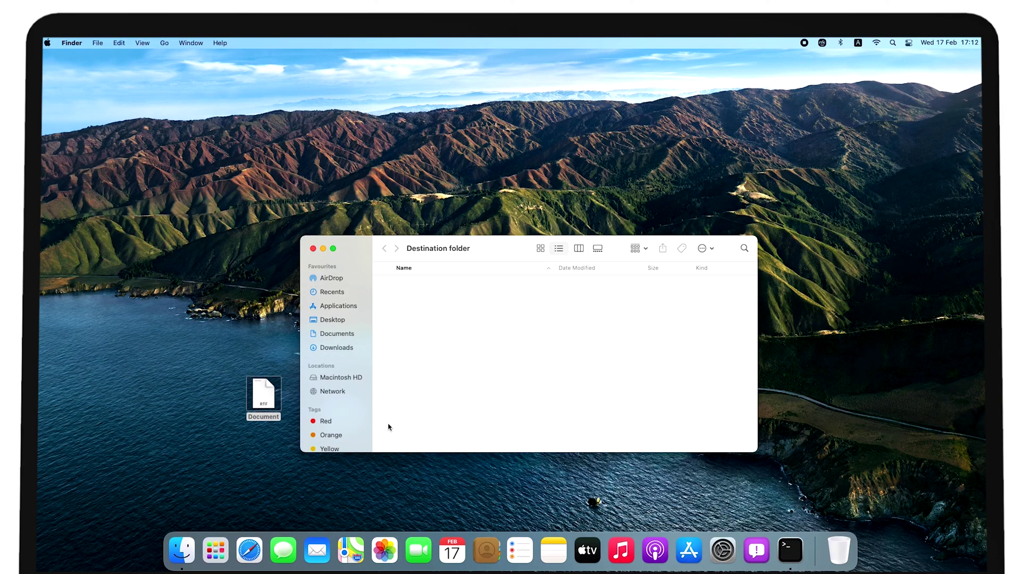
{"action": "right_click", "coordinate": [474, 348]}
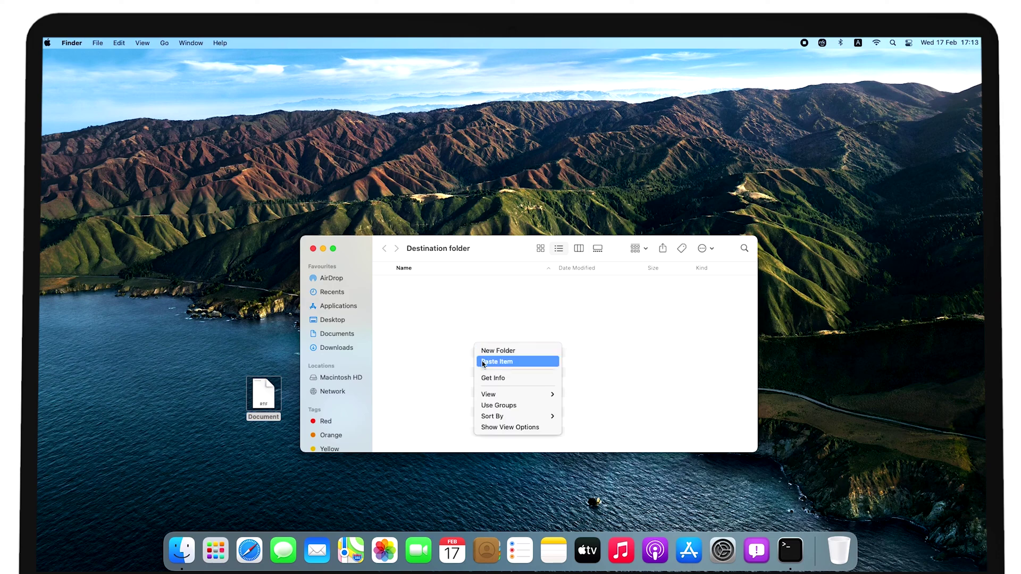
{"action": "left_click", "coordinate": [482, 364]}
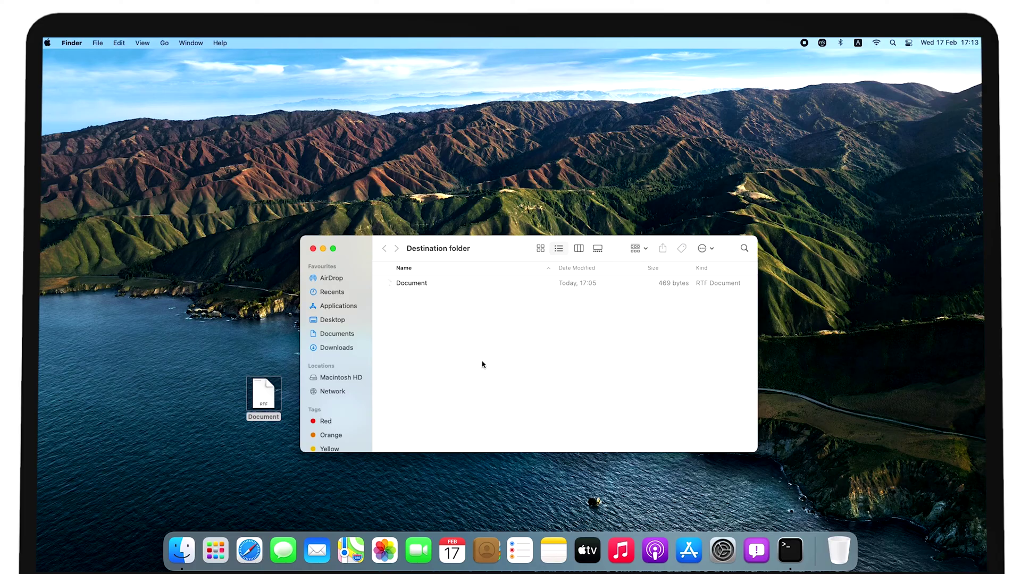